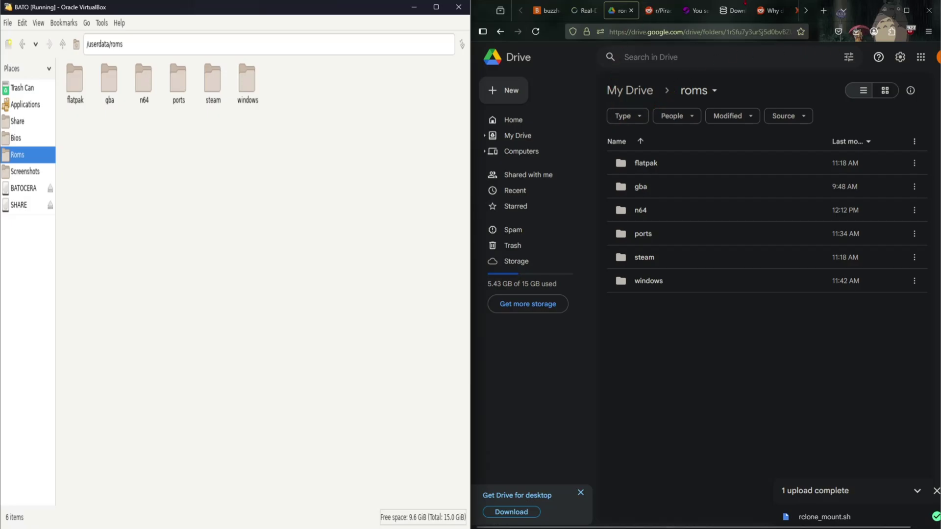
- Open a blank Firefox new tab in place of the Google Drive roms folder view
click(824, 10)
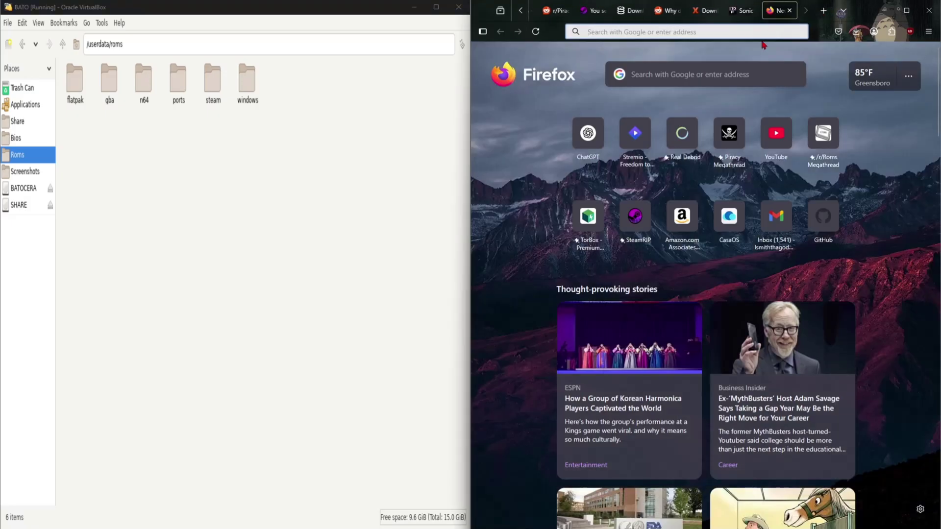
click(252, 76)
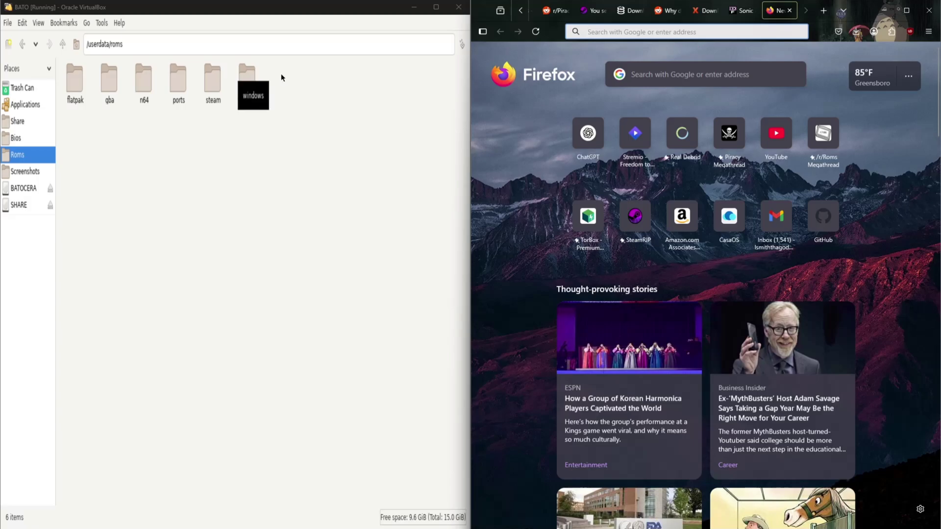
click(304, 73)
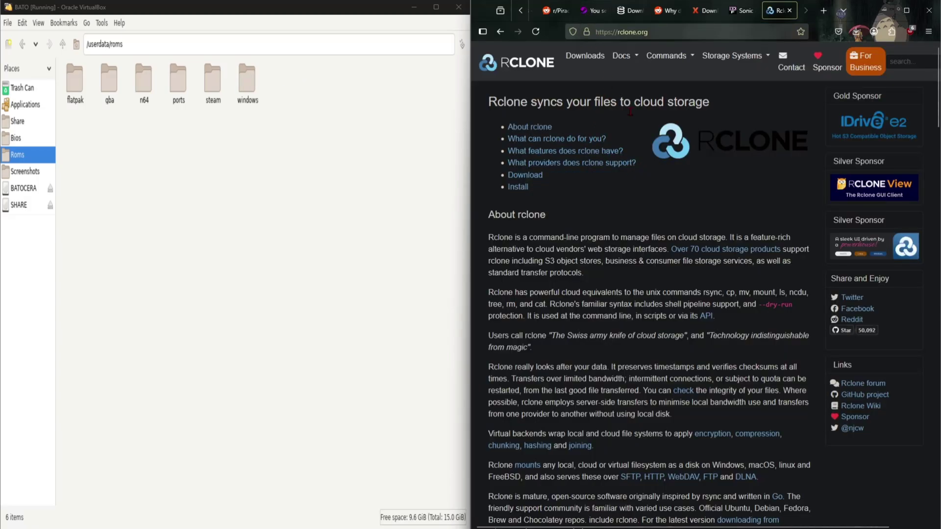
scroll(729, 79, down, 10)
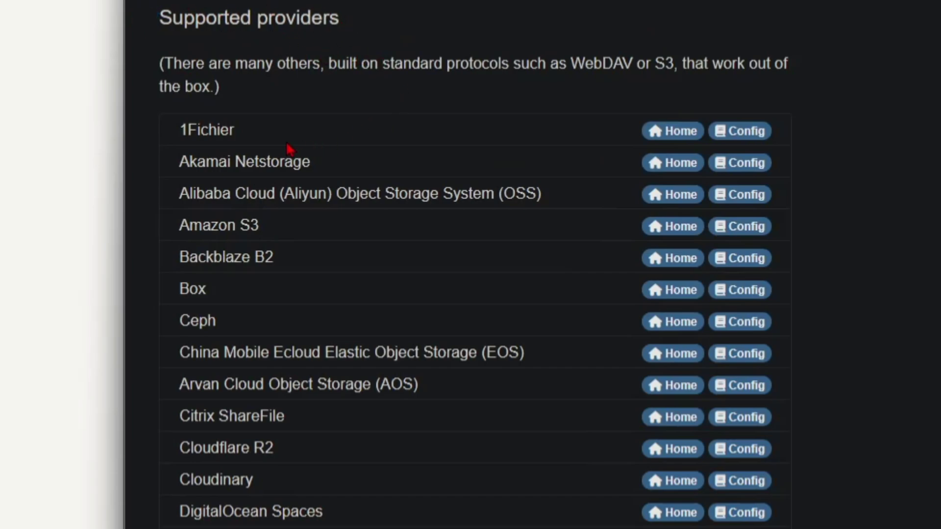
scroll(274, 145, down, 4)
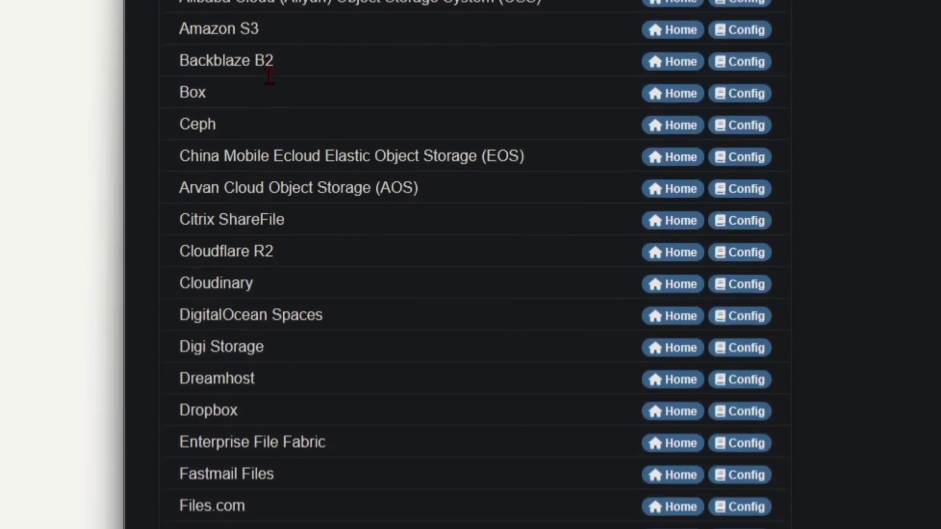
scroll(259, 2, down, 2)
scroll(267, 7, down, 5)
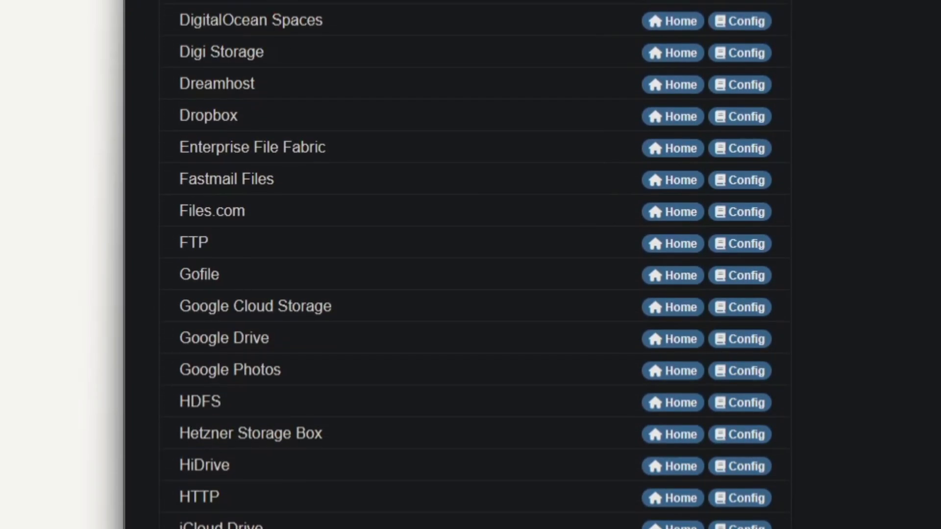
scroll(294, 46, down, 1)
scroll(294, 88, up, 8)
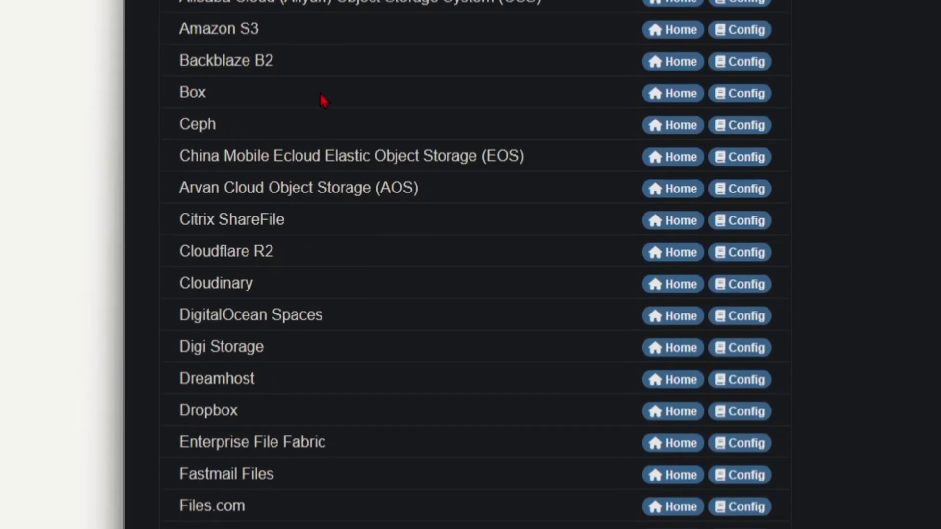
scroll(334, 209, down, 4)
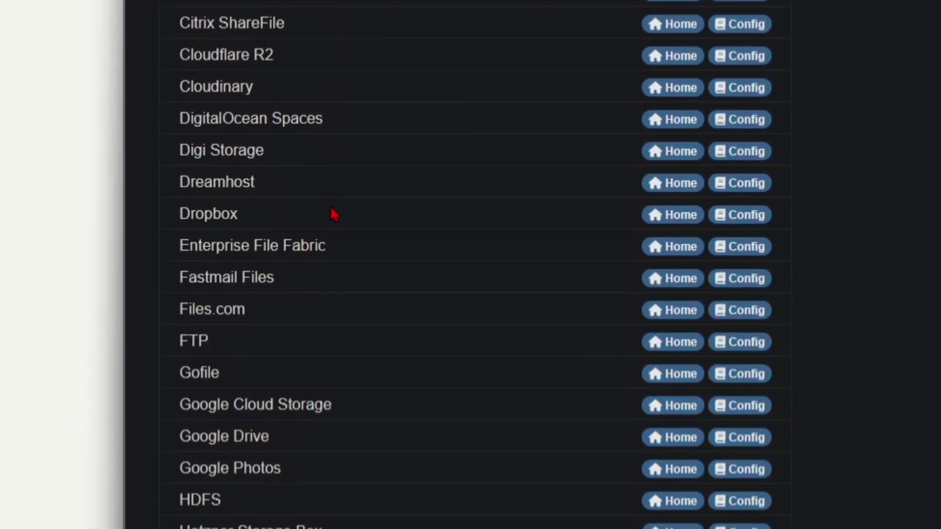
scroll(260, 212, down, 2)
scroll(264, 89, down, 2)
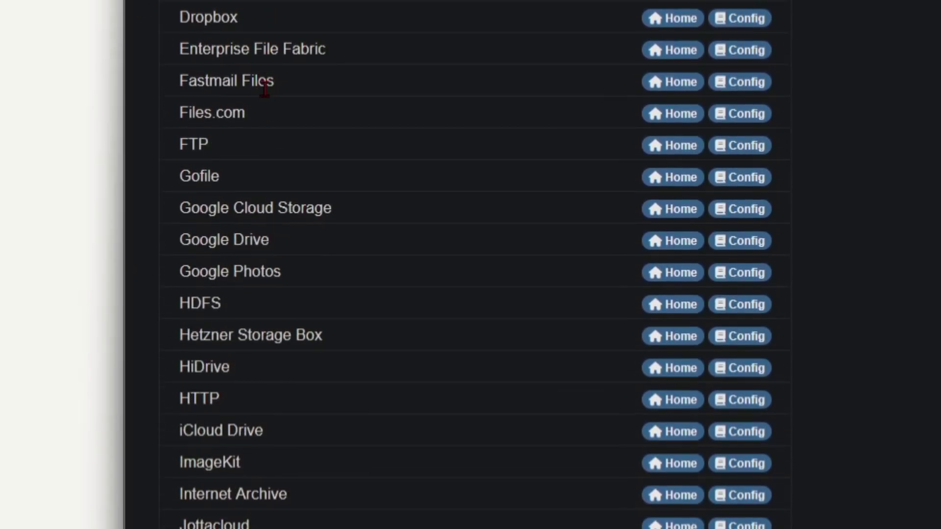
scroll(363, 129, down, 4)
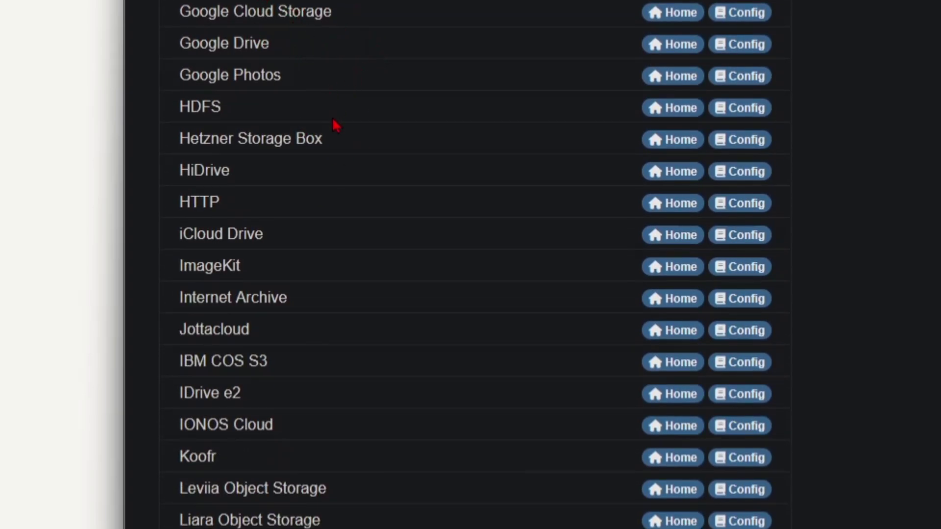
scroll(332, 143, down, 2)
scroll(318, 138, down, 2)
scroll(309, 63, down, 2)
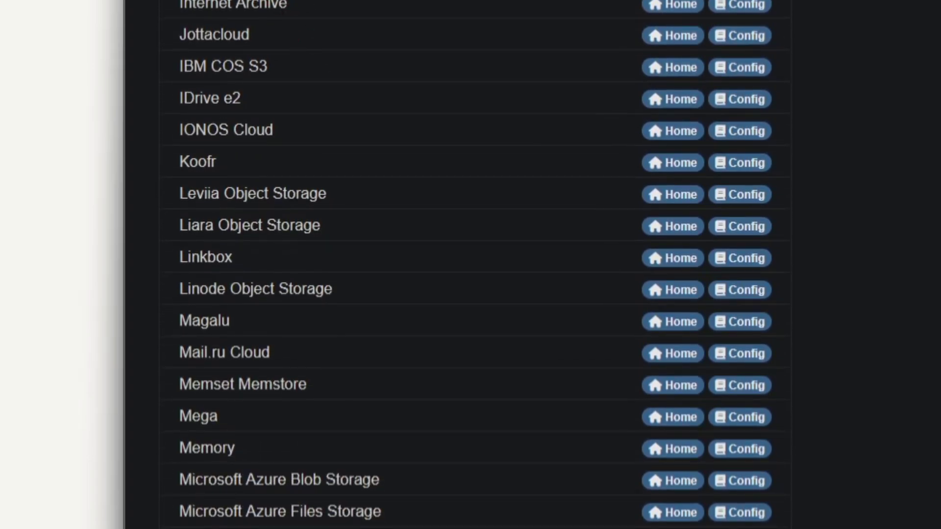
scroll(298, 7, down, 6)
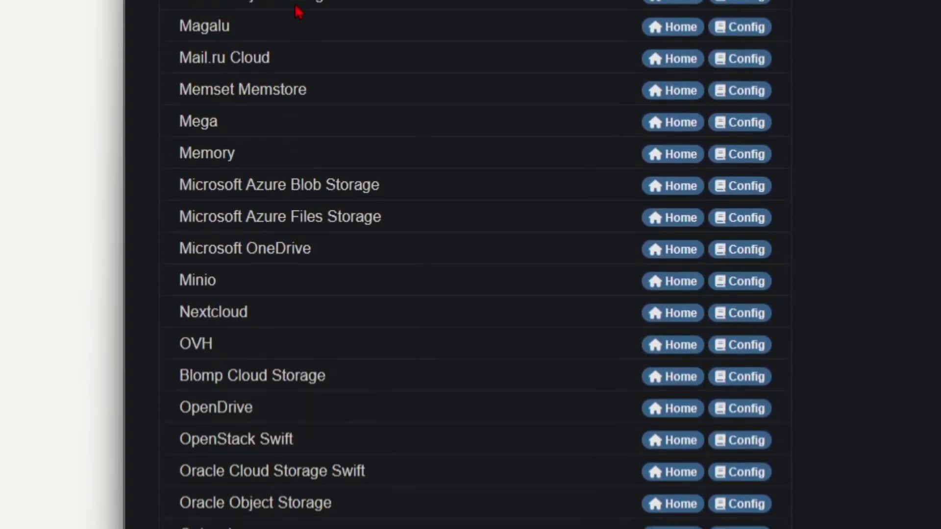
scroll(345, 139, down, 4)
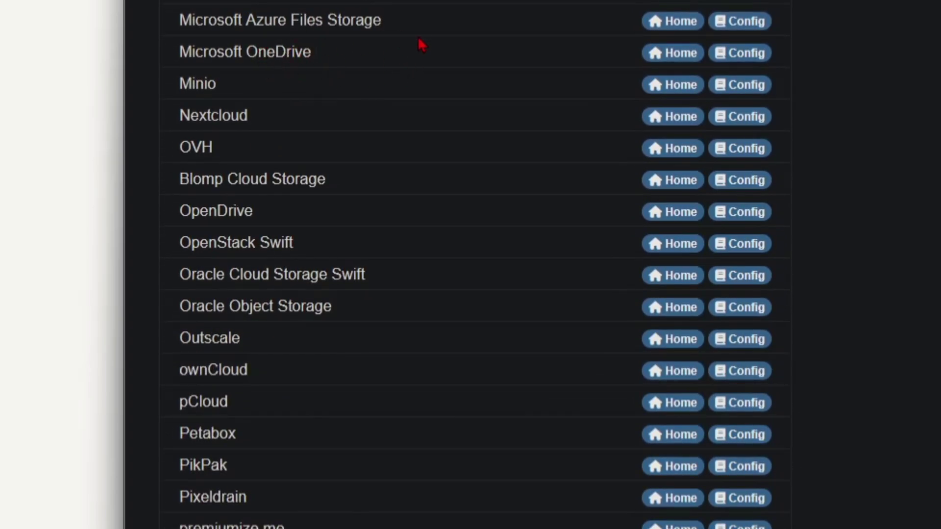
scroll(361, 142, down, 4)
scroll(361, 158, down, 4)
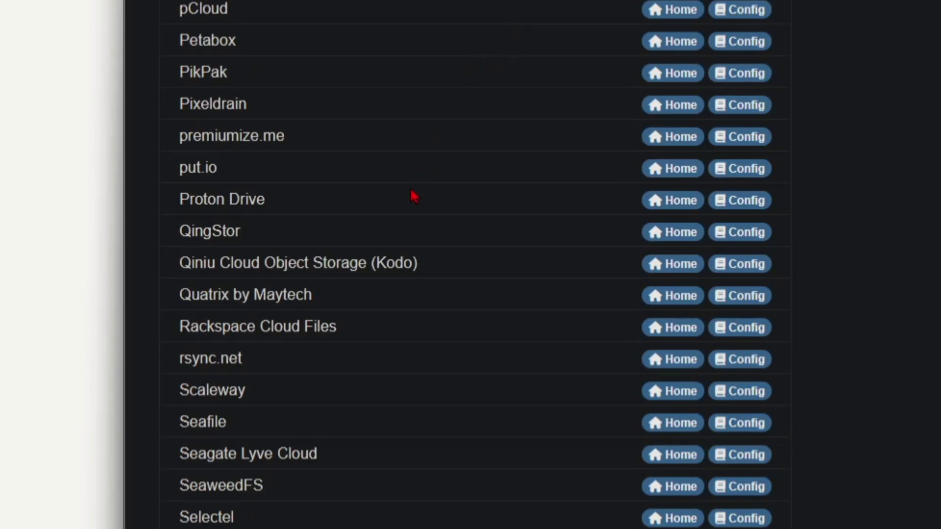
scroll(413, 190, down, 4)
scroll(294, 242, up, 15)
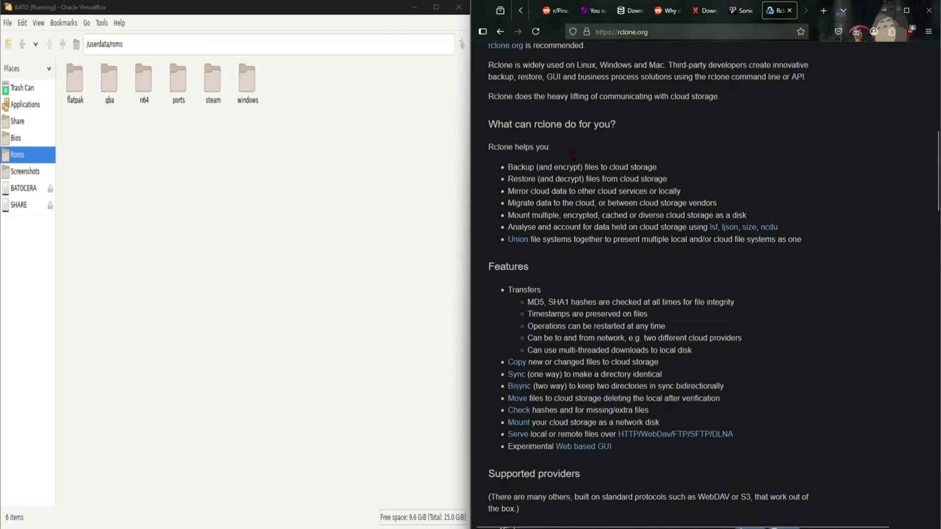
scroll(574, 156, up, 6)
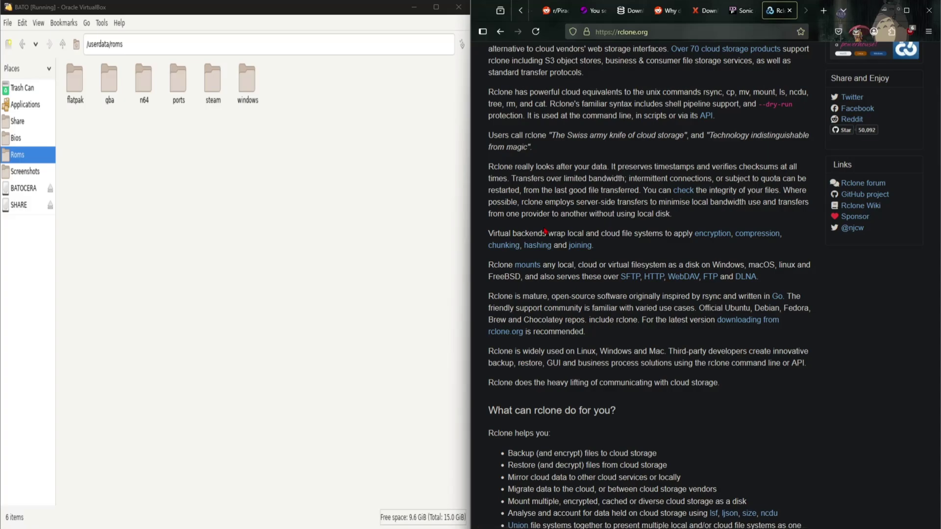
scroll(545, 232, up, 4)
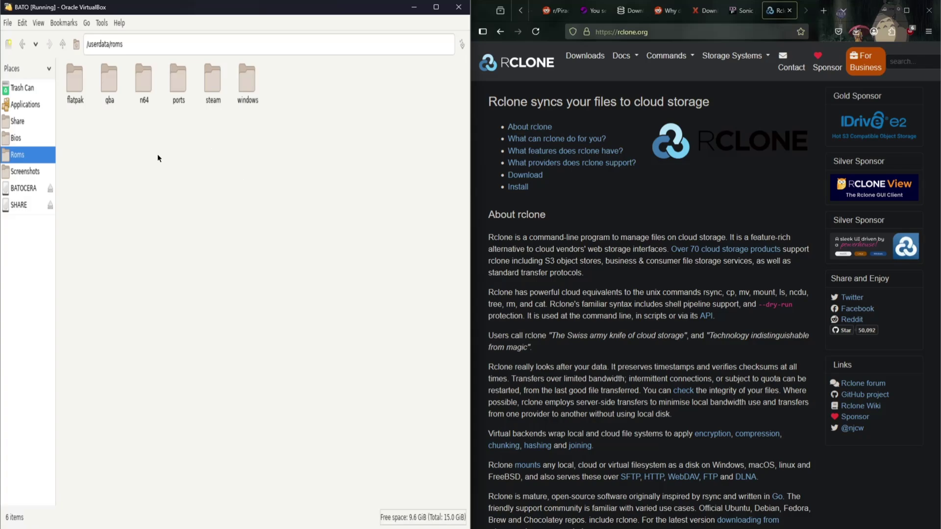
- Return to the Google Drive roms tab and unsnap Firefox into a smaller floating window
click(521, 11)
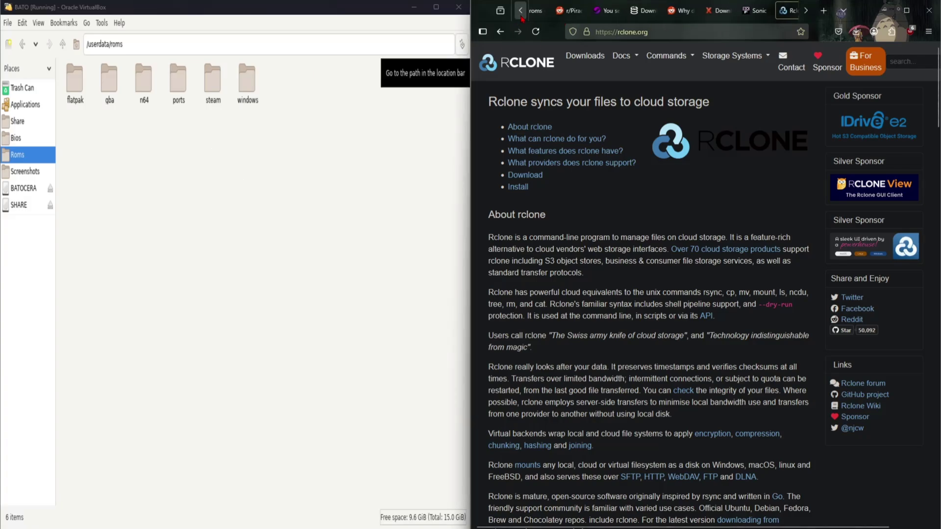
click(536, 11)
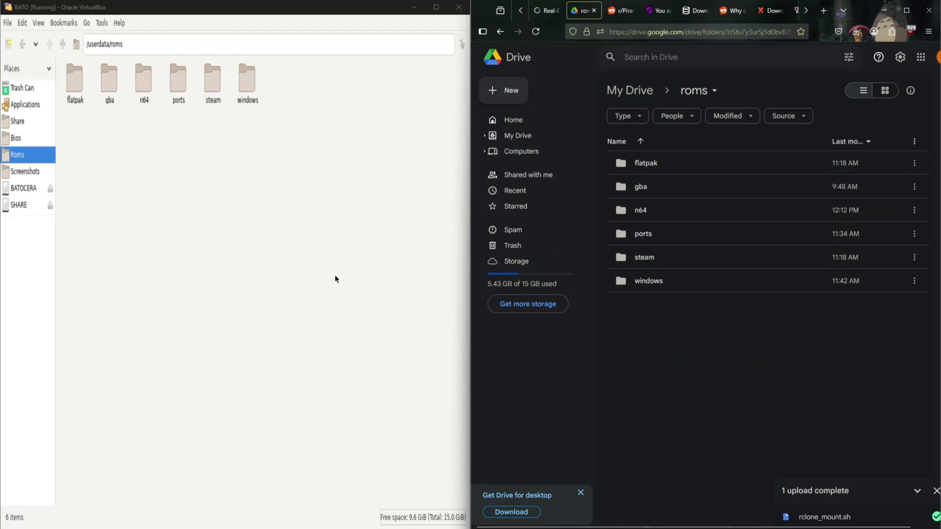
key(super+Down)
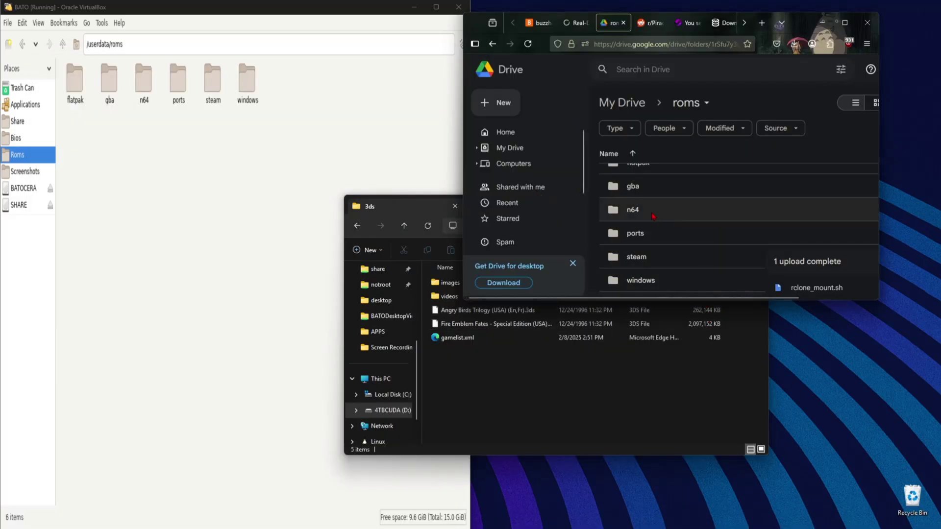
- In File Explorer, go up from 3ds to the ROMS folder and open the local gba folder
click(404, 225)
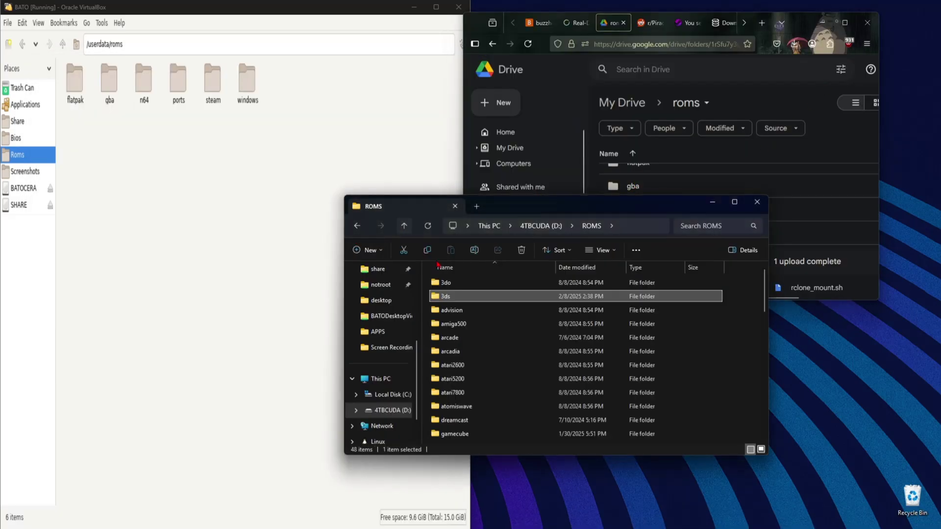
scroll(487, 367, down, 3)
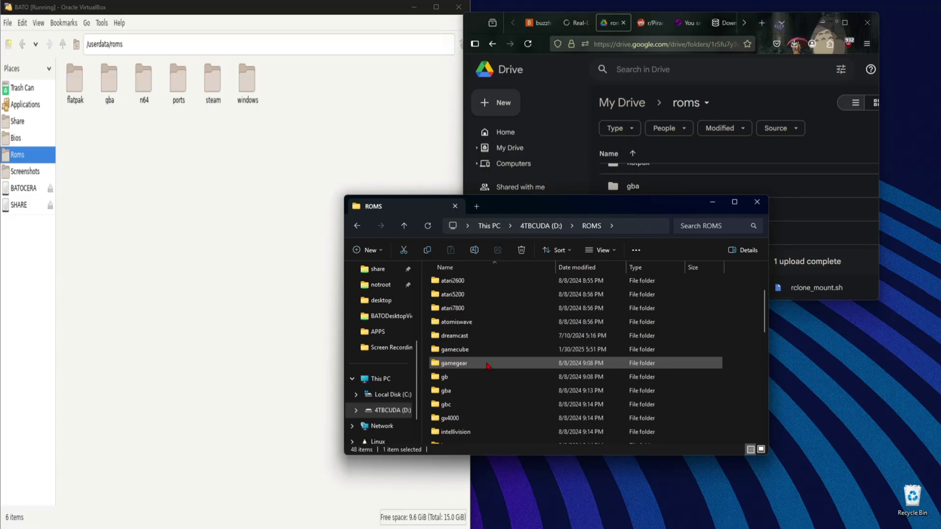
double_click(465, 390)
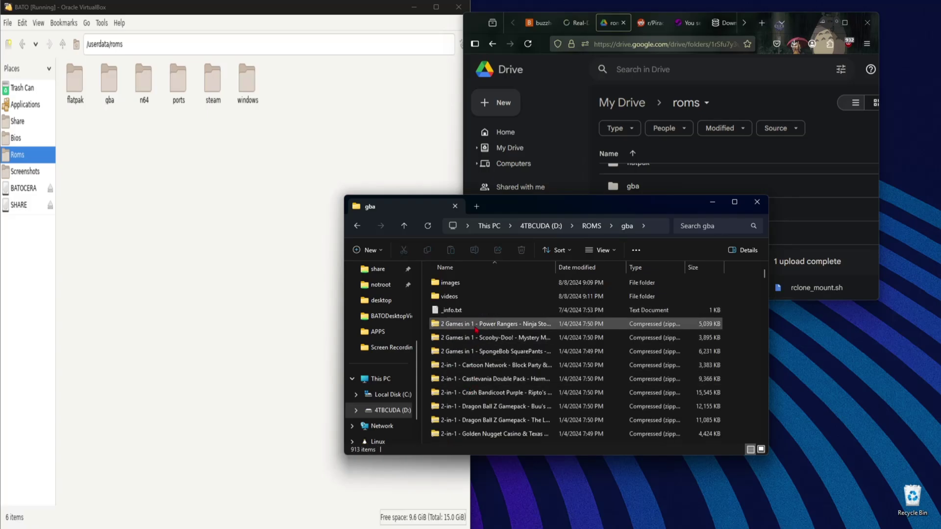
- Open the gba folder in Google Drive, showing images, gamelist.xml and the Pokemon Ruby ROM
scroll(475, 329, down, 20)
scroll(487, 352, down, 20)
scroll(488, 346, down, 20)
scroll(499, 345, down, 20)
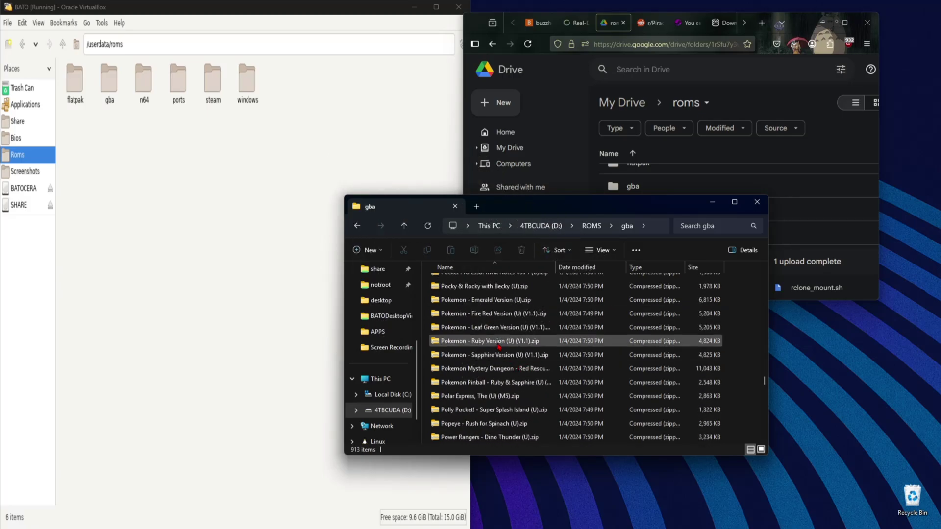
click(698, 186)
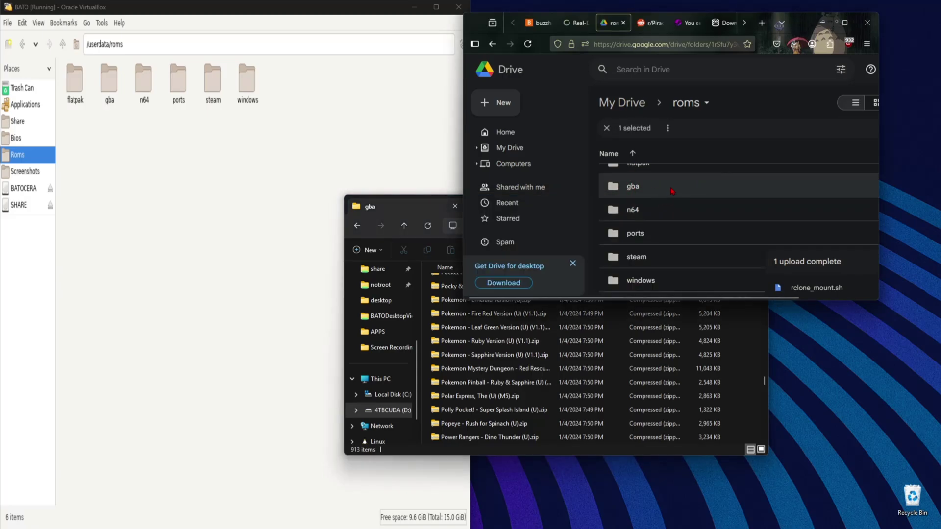
double_click(725, 191)
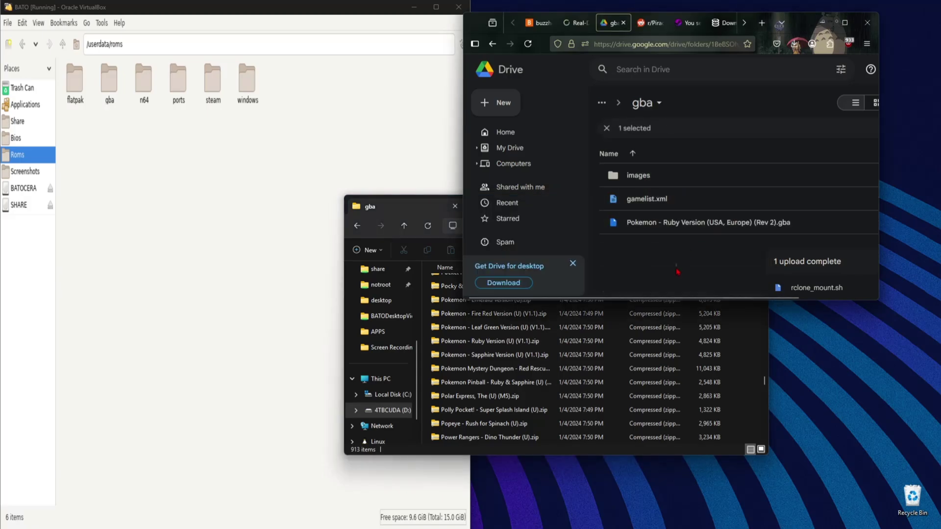
- Upload Pokemon - Sapphire Version (U) (V1.1).zip into Drive's gba folder from File Explorer
scroll(467, 342, up, 1)
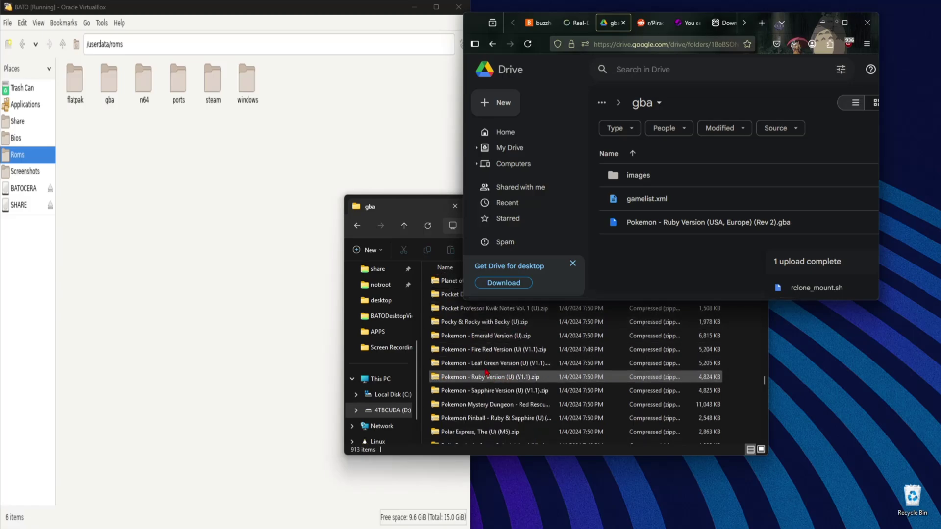
drag(489, 392, 651, 261)
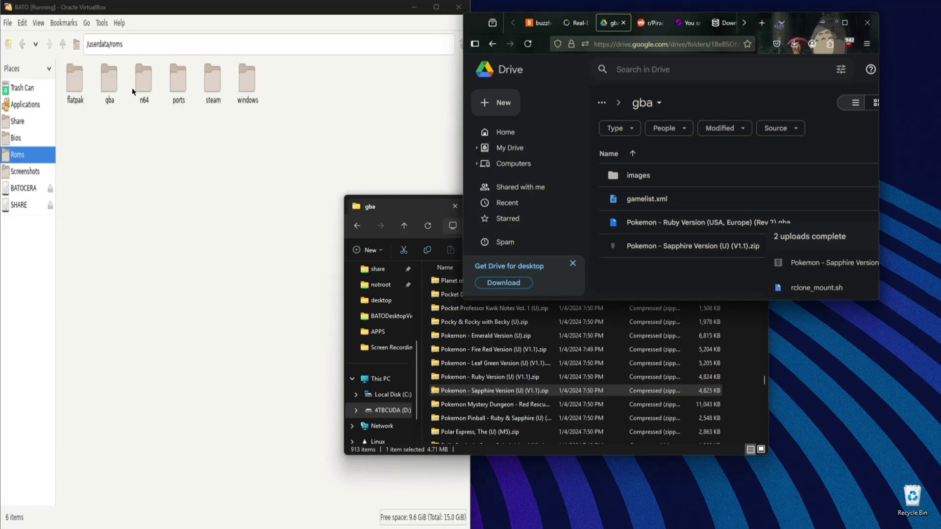
double_click(101, 84)
- Check gamelist.xml in the VM's roms/gba folder, then quit the editor and close the file manager
double_click(108, 88)
click(7, 23)
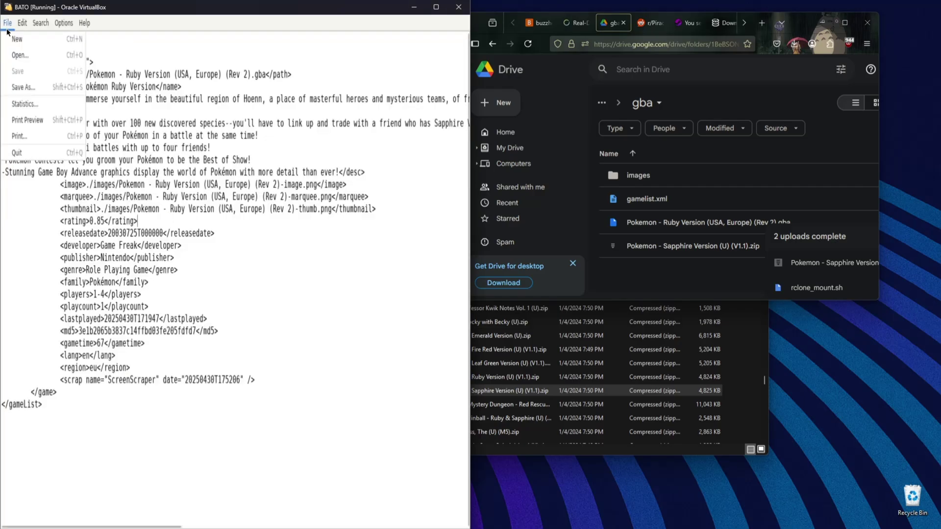
click(34, 154)
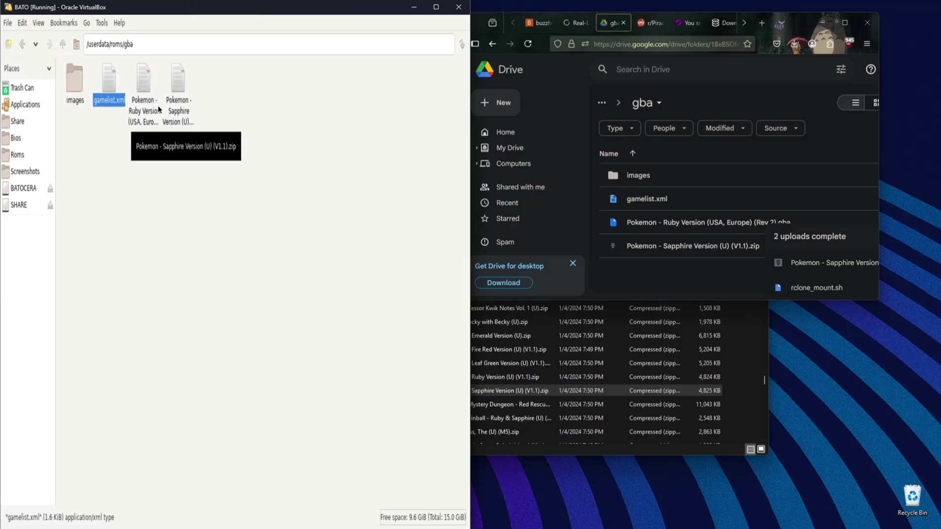
click(8, 23)
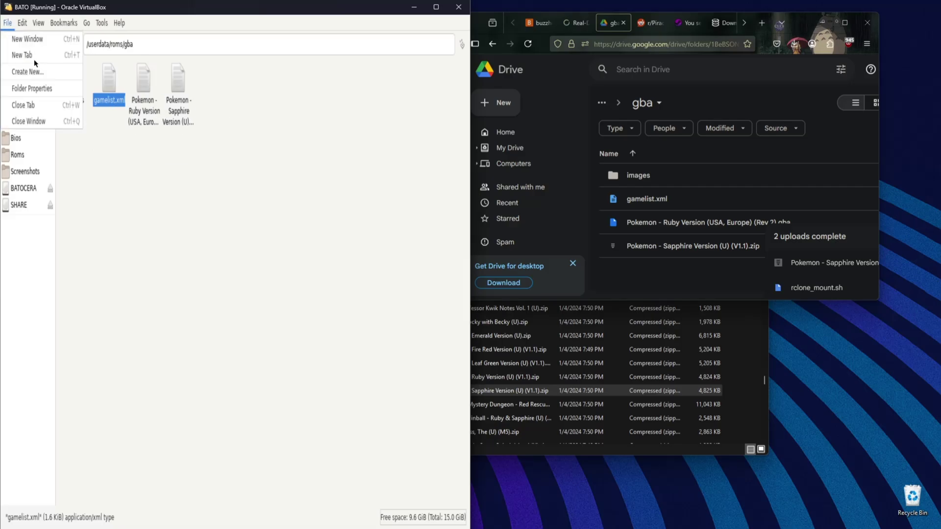
click(30, 120)
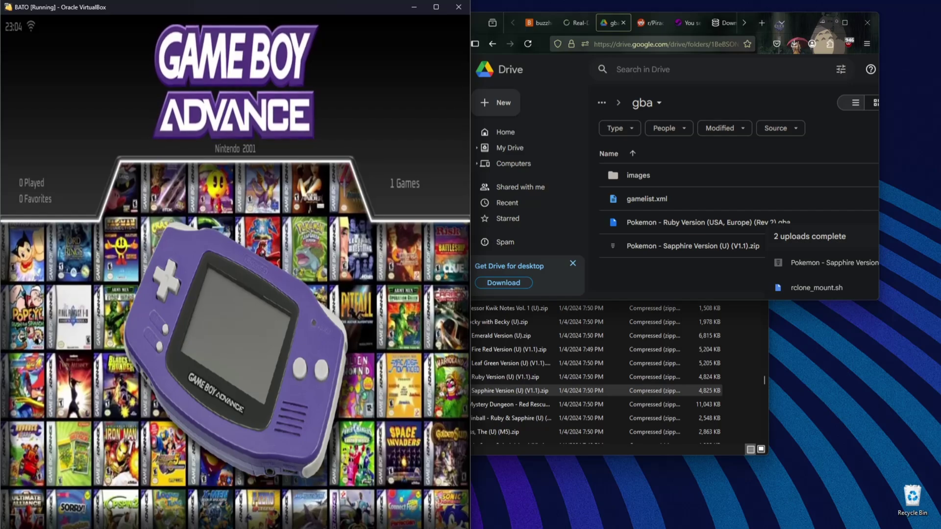
- Run Update Gamelists from Batocera's Game Settings and confirm it
key(Return)
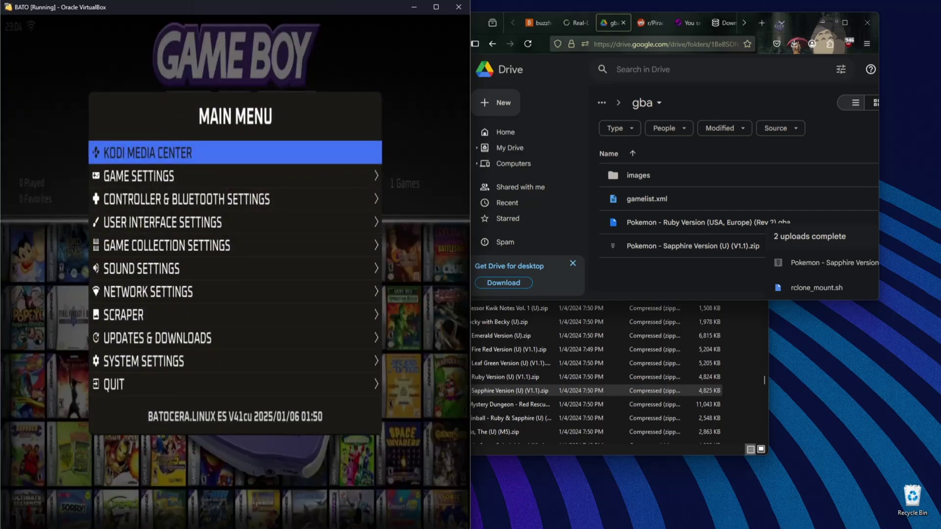
key(Down)
key(Return)
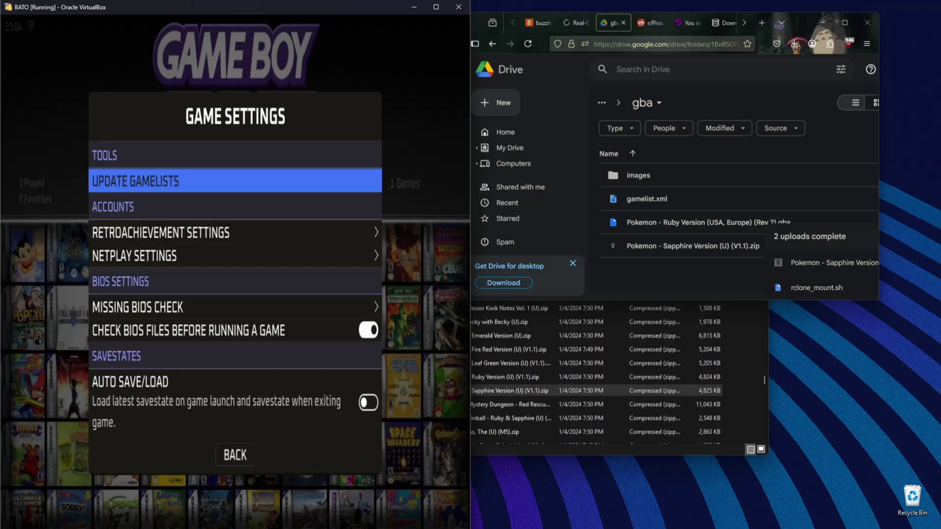
key(Return)
key(Return)
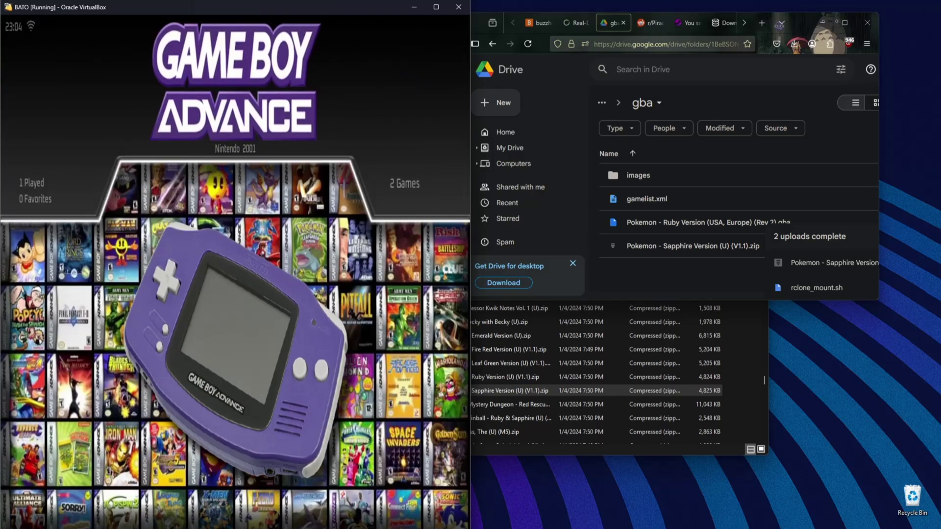
- Open the Game Boy Advance list and enlarge the Drive window to show modification dates
key(Return)
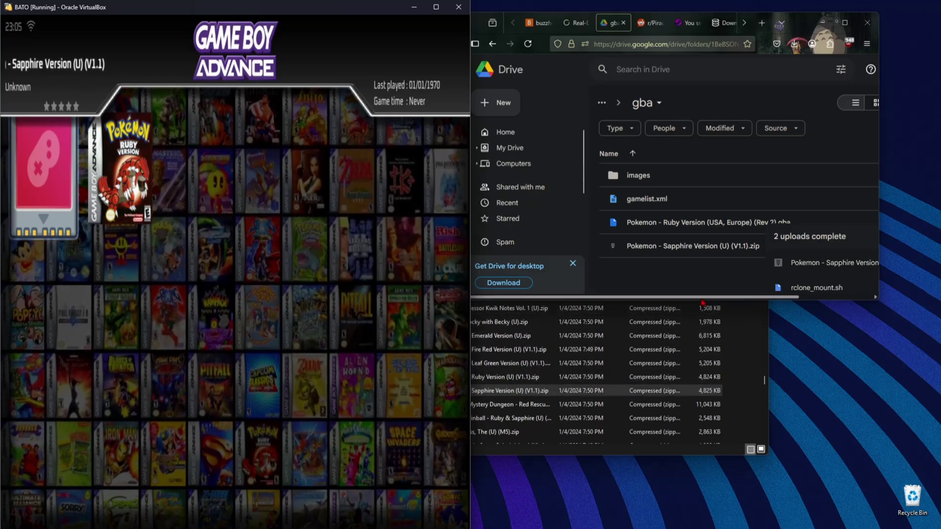
drag(701, 300, 735, 412)
drag(877, 294, 933, 294)
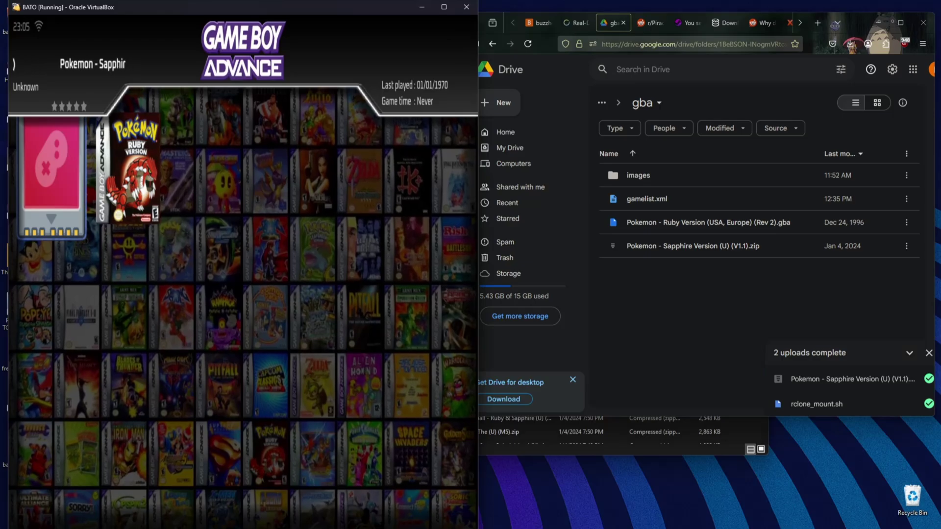
- Open Pokémon Sapphire's game options and move to the Scrape entry
key(x)
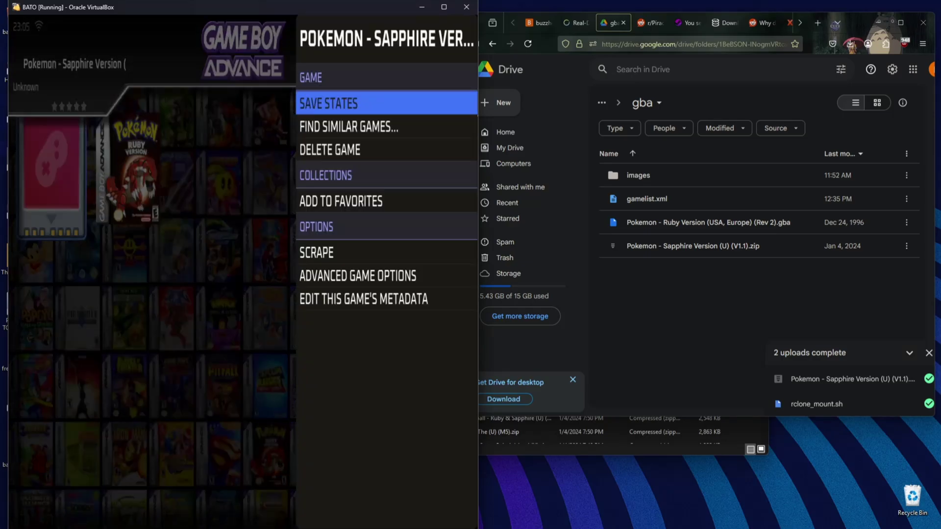
key(Up)
key(Down)
key(Up)
key(Up)
key(Up)
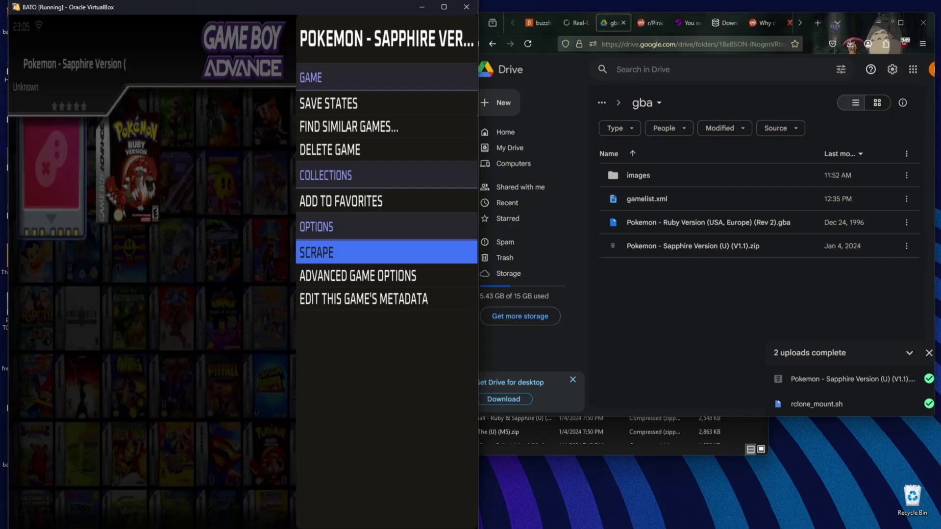
- Open Drive's images folder, then scrape Sapphire and accept the ScreenScraper match
click(655, 178)
double_click(655, 178)
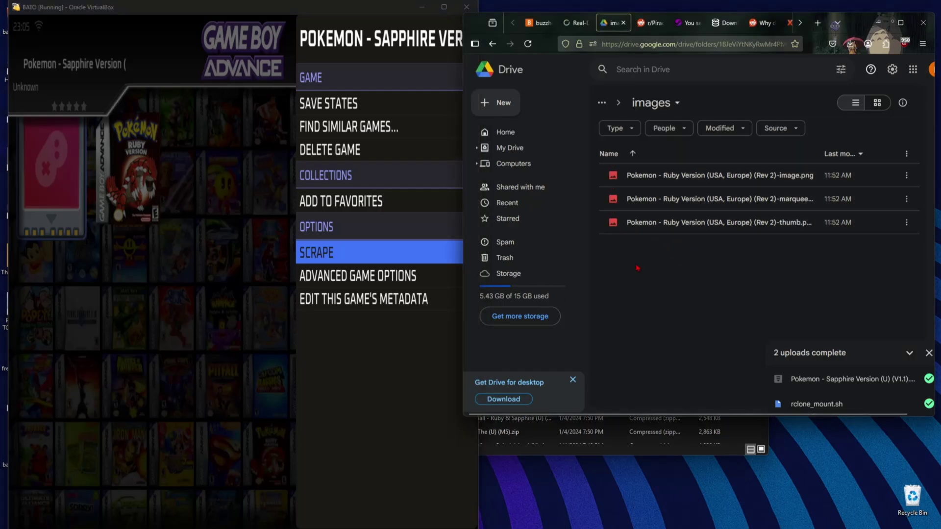
key(alt+Tab)
key(Return)
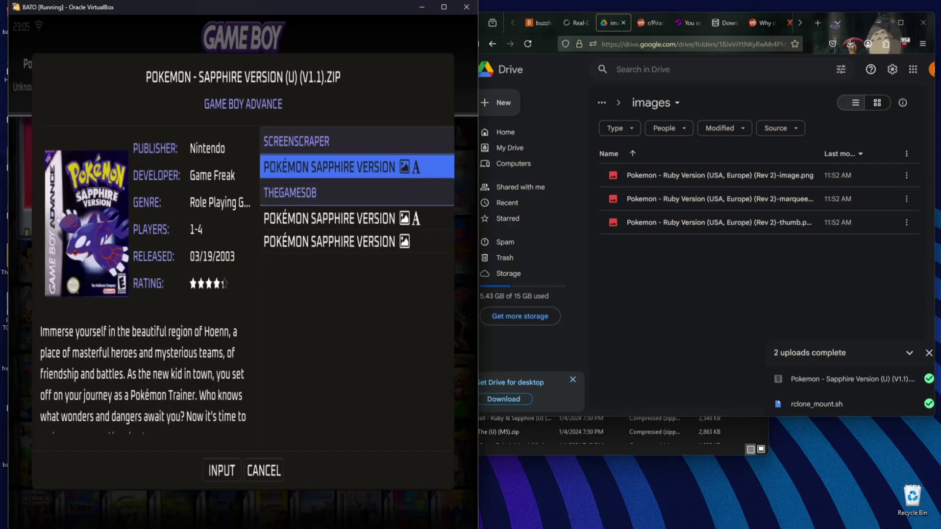
key(Return)
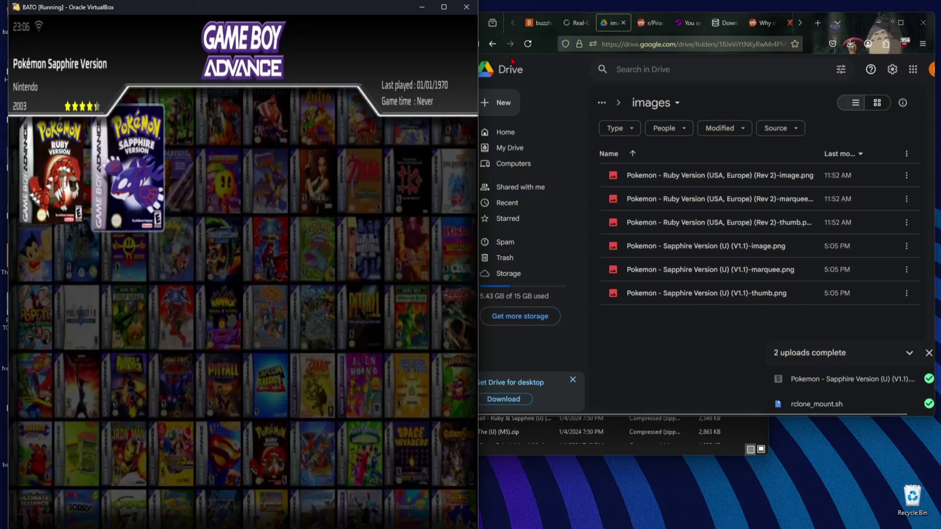
- Launch Pokémon Sapphire, choosing YES on the missing BIOS warning
key(Up)
key(Down)
key(Return)
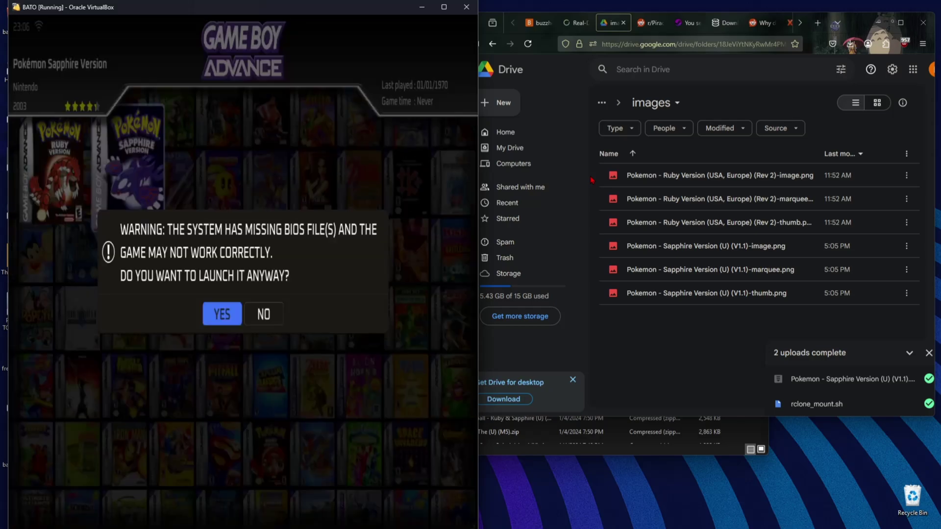
key(Return)
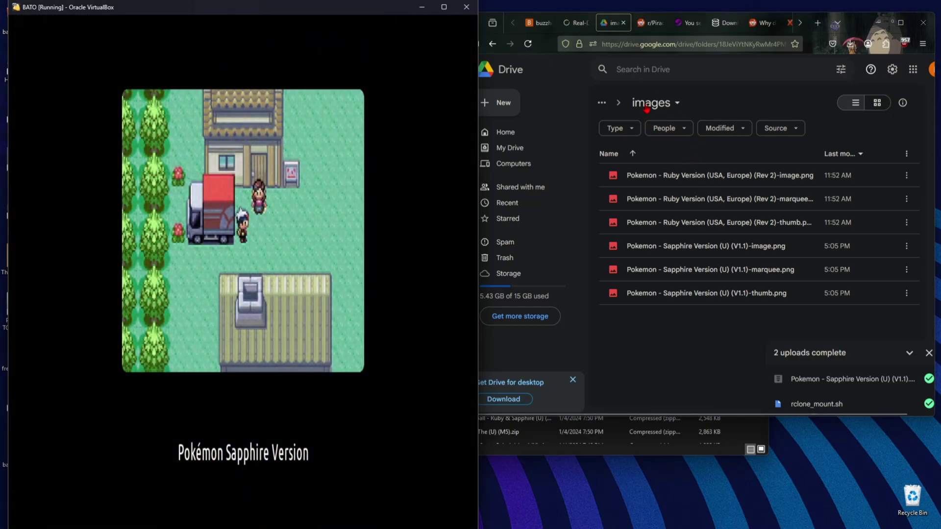
- Return Drive to the gba folder via the breadcrumb and bring the running game forward
click(620, 104)
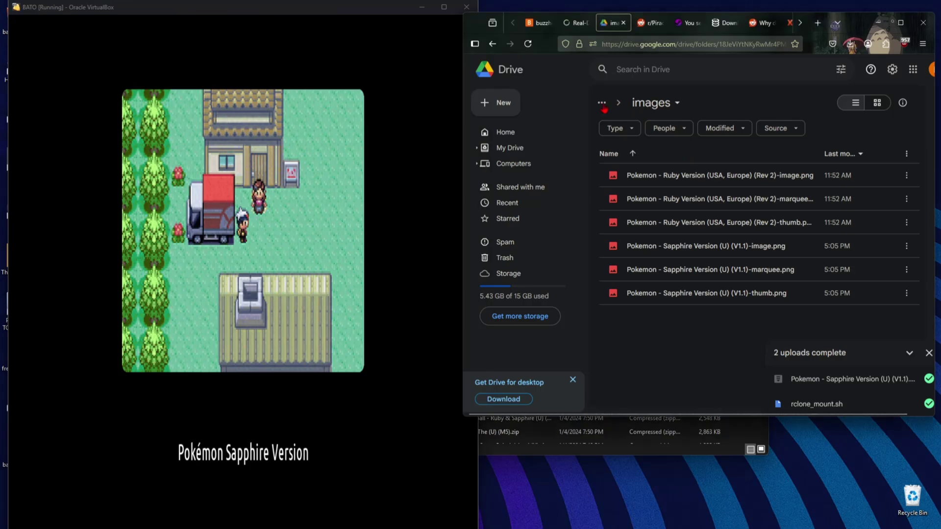
click(602, 104)
click(625, 156)
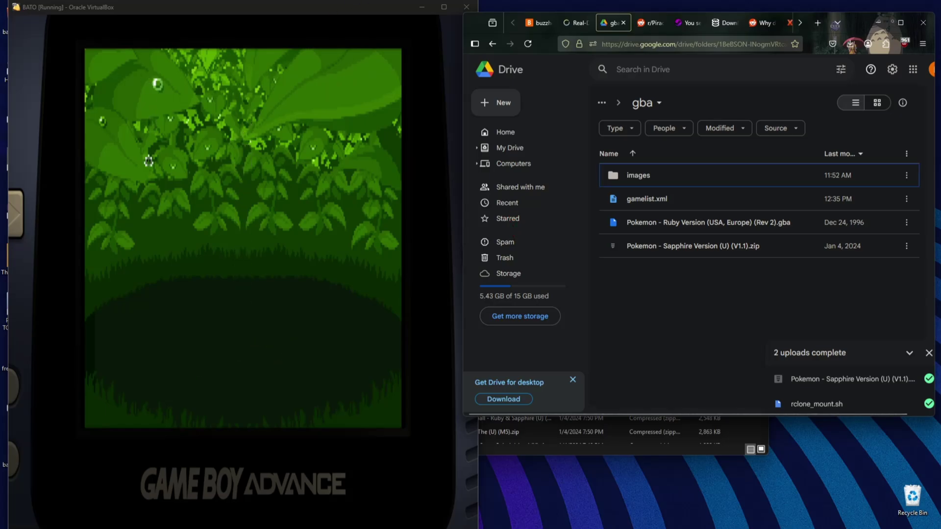
click(352, 14)
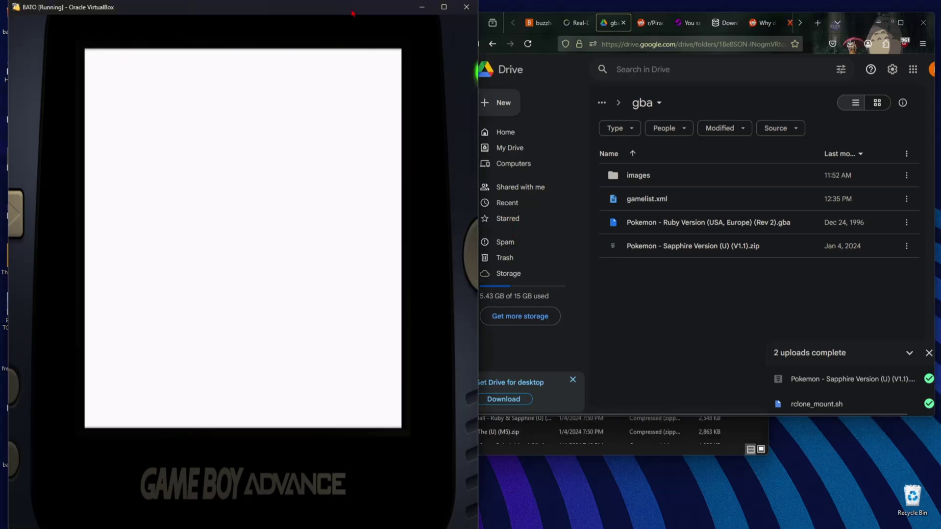